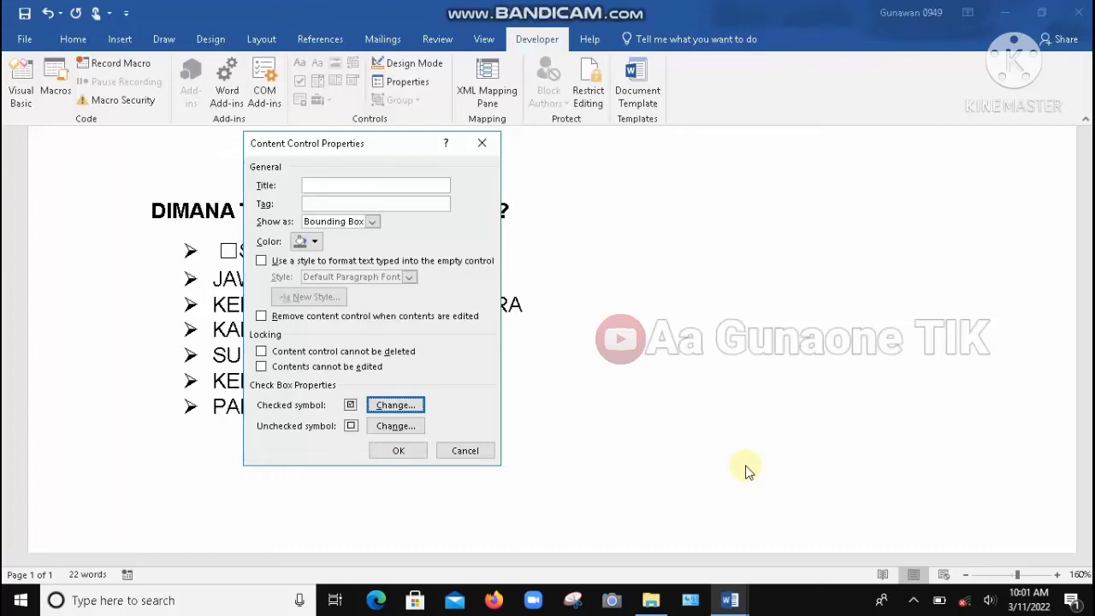
Confirm the checkbox control settings and tick the checkbox before SUMATRA.
{"action": "left_click", "coordinate": [399, 452]}
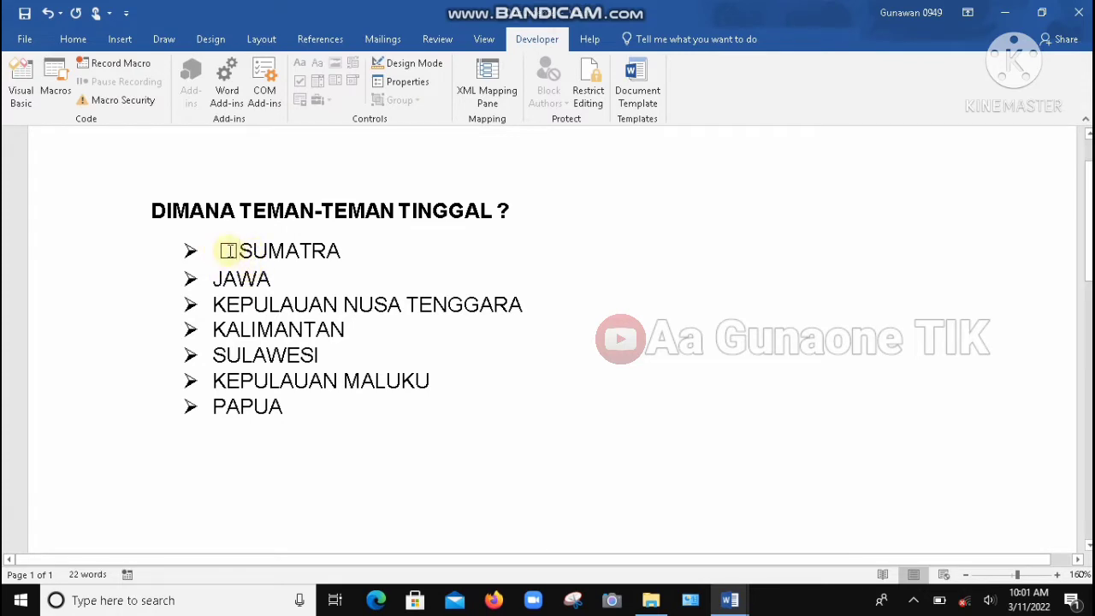
{"action": "left_click", "coordinate": [228, 250]}
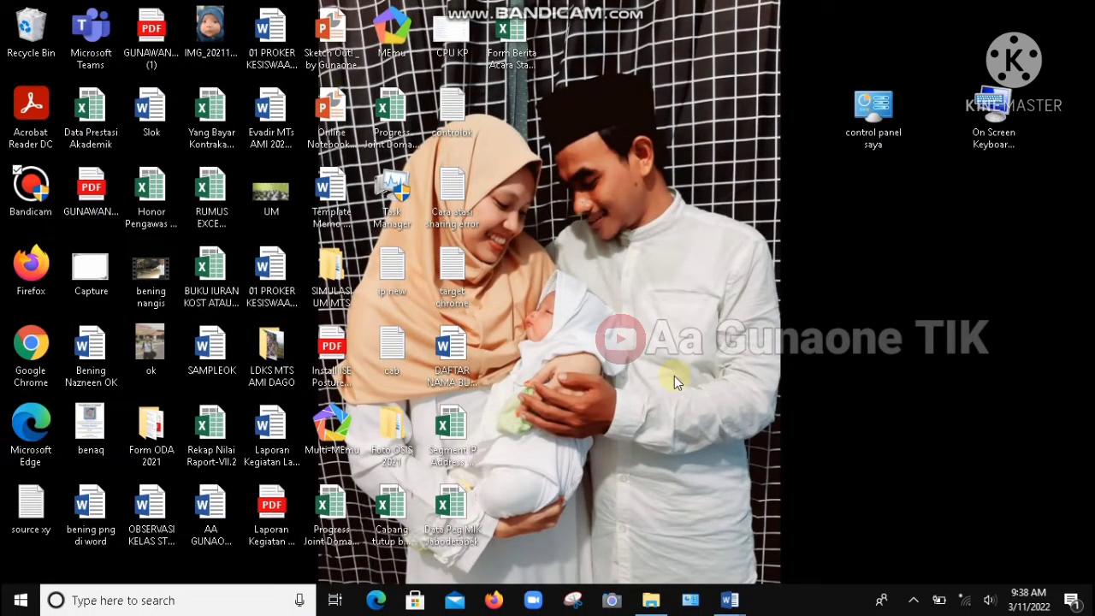
Switch back to the Document2 Word window with Alt+Tab.
{"action": "key", "text": "alt+Tab"}
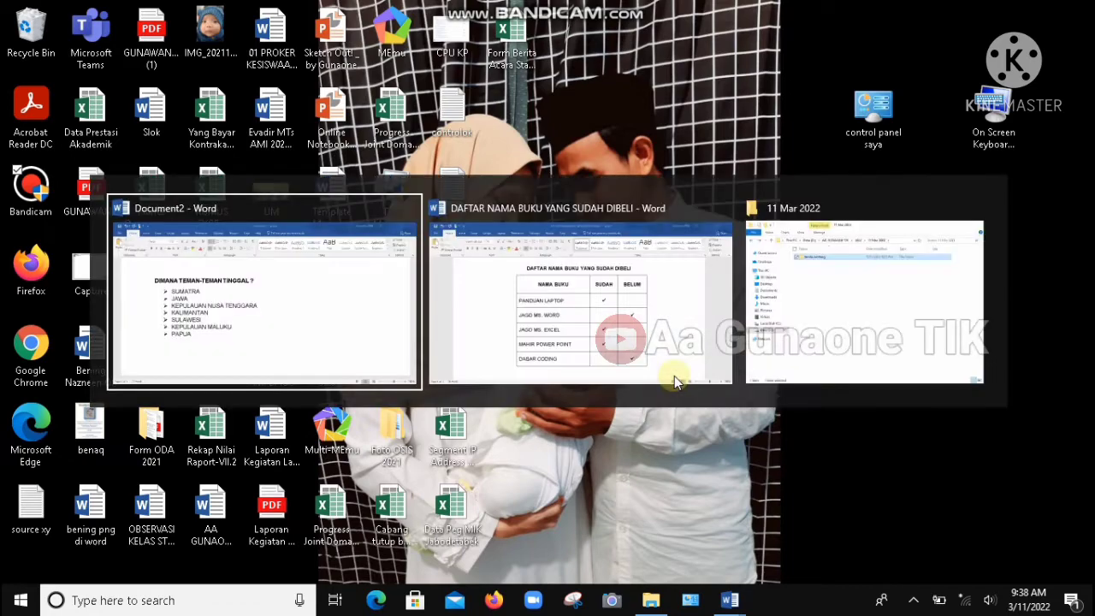
{"action": "key", "text": "alt+Tab"}
{"action": "key", "text": "alt+Tab"}
{"action": "key", "text": "alt+Tab"}
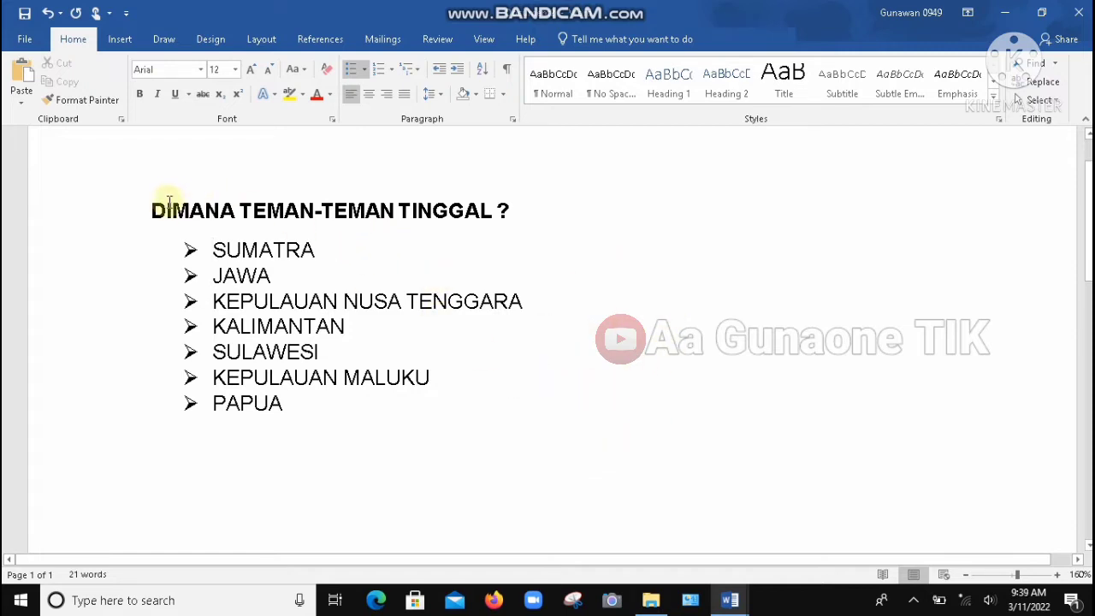
Select and deselect the title and island list, then place the cursor before SUMATRA.
{"action": "mouse_move", "coordinate": [151, 210]}
{"action": "left_mouse_down"}
{"action": "mouse_move", "coordinate": [384, 231]}
{"action": "mouse_move", "coordinate": [496, 350]}
{"action": "mouse_move", "coordinate": [502, 411]}
{"action": "left_mouse_up"}
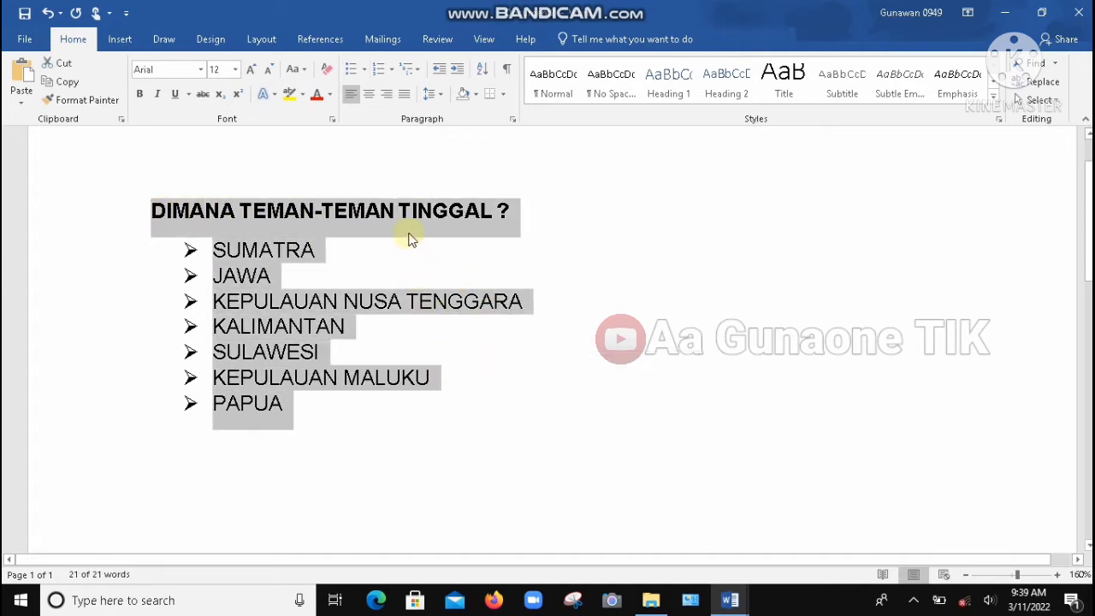
{"action": "left_click", "coordinate": [221, 177]}
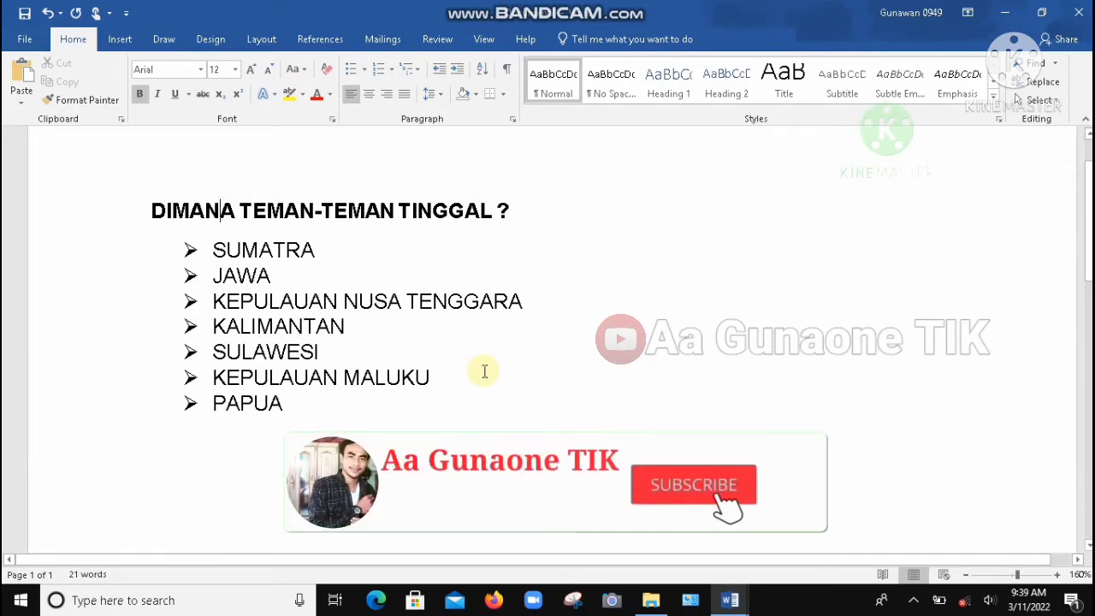
{"action": "left_click", "coordinate": [323, 401]}
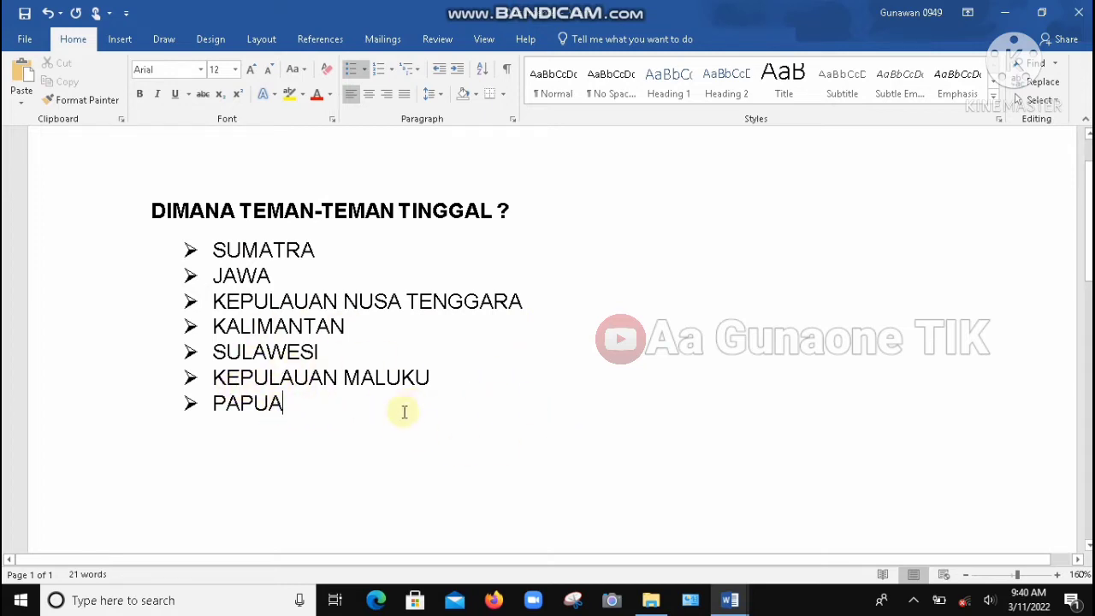
{"action": "left_click", "coordinate": [213, 250]}
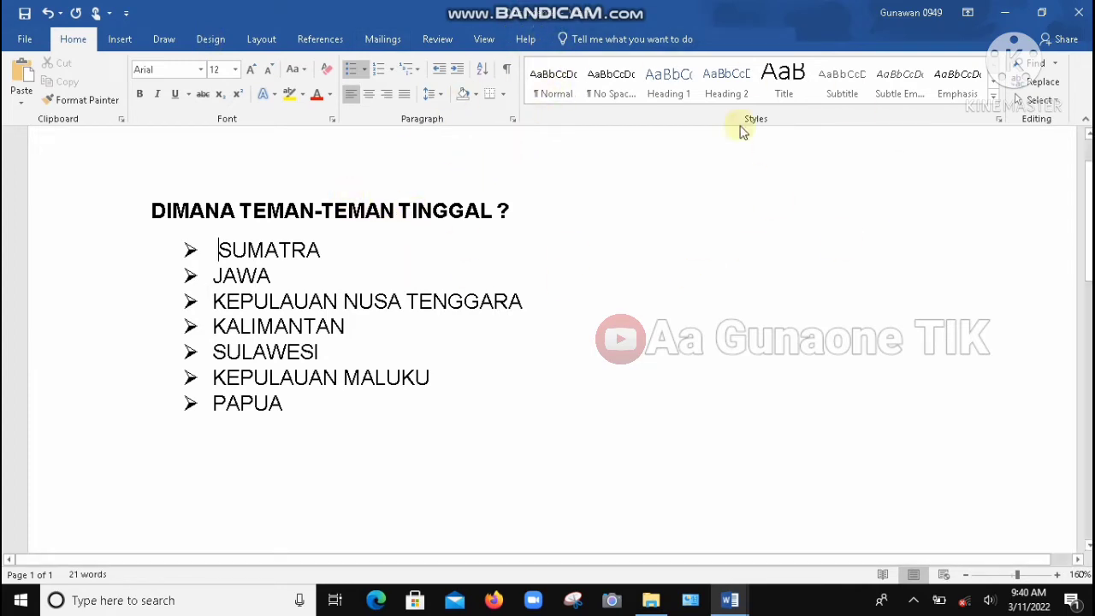
Open Word Options from the File Backstage menu.
{"action": "left_click", "coordinate": [24, 40]}
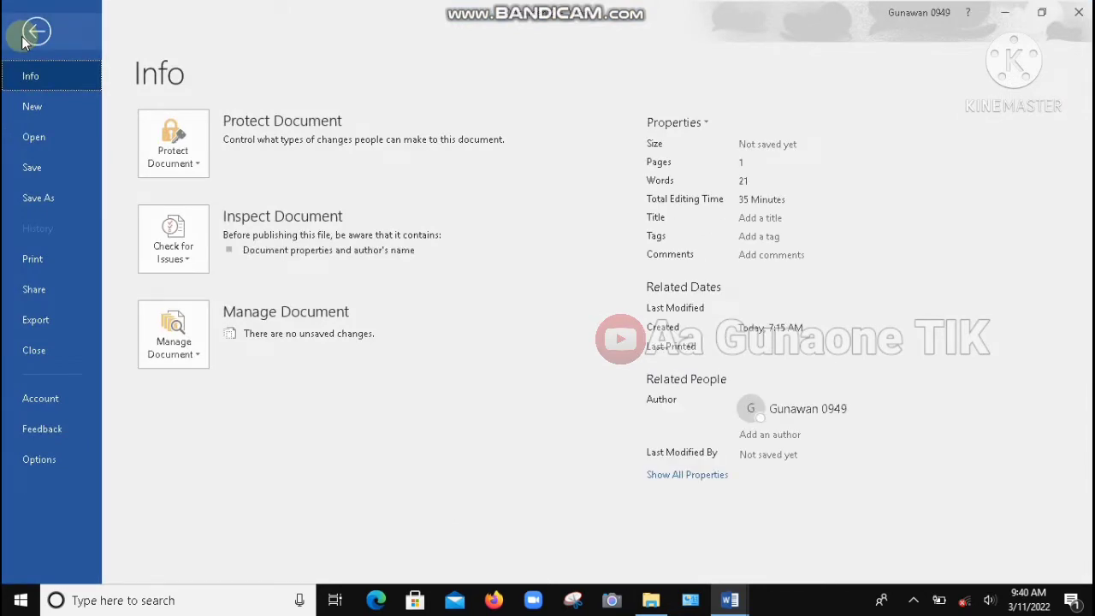
{"action": "left_click", "coordinate": [47, 463]}
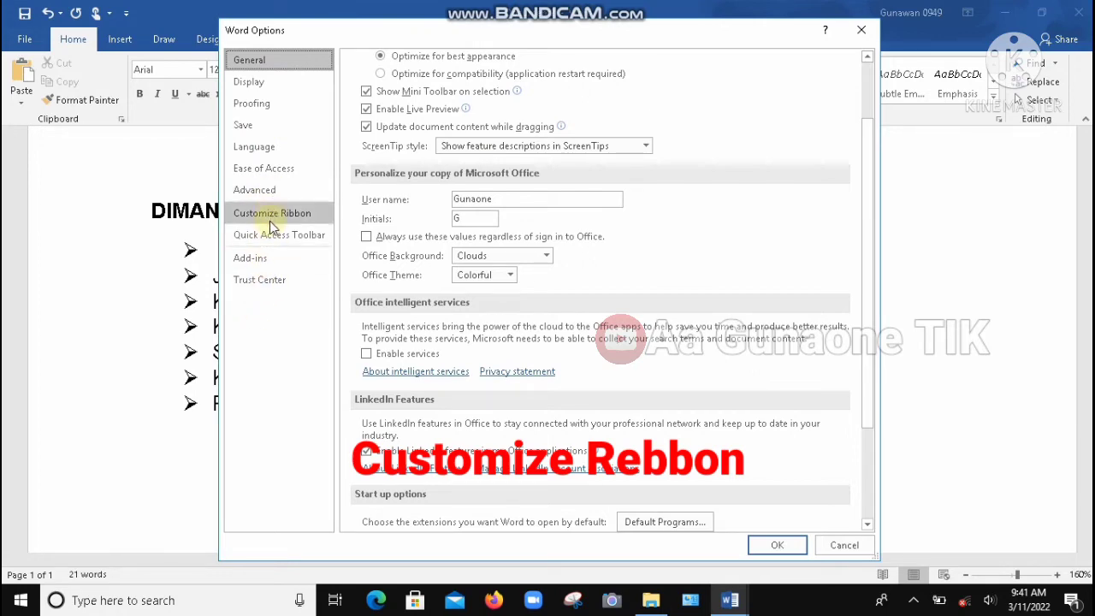
Enable Developer under Customize Ribbon's Main Tabs and confirm with OK.
{"action": "left_click", "coordinate": [275, 212]}
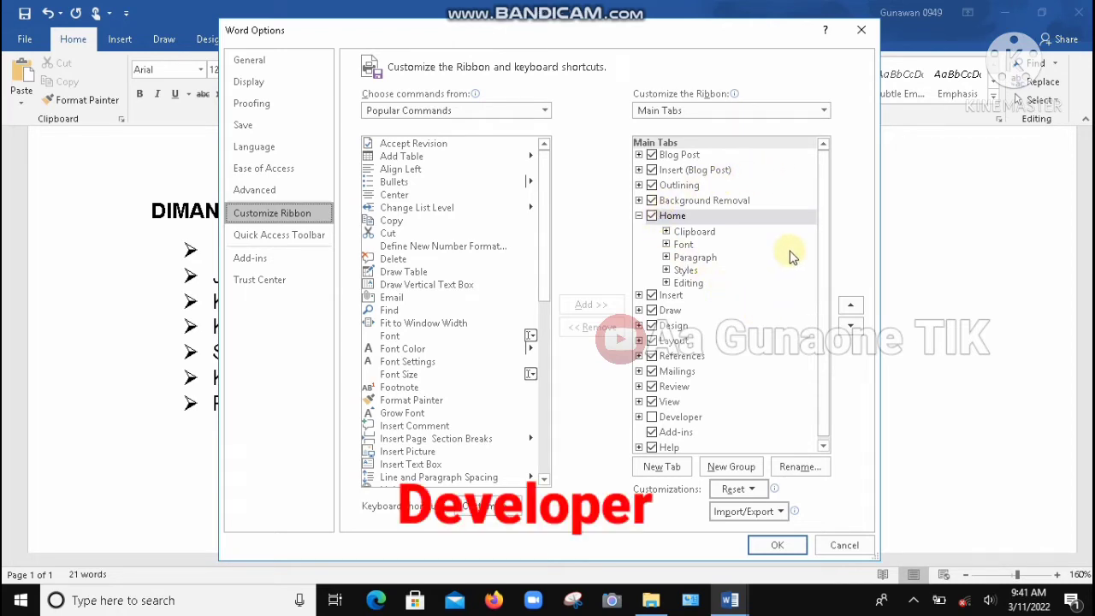
{"action": "scroll", "coordinate": [789, 249], "scroll_direction": "down", "scroll_amount": 1}
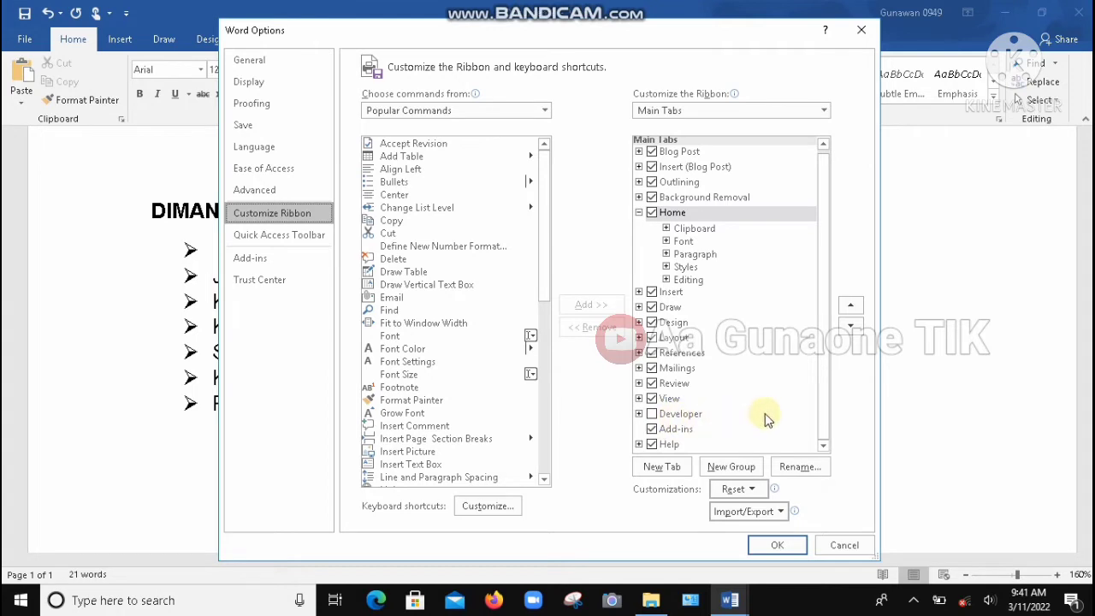
{"action": "left_click", "coordinate": [653, 414]}
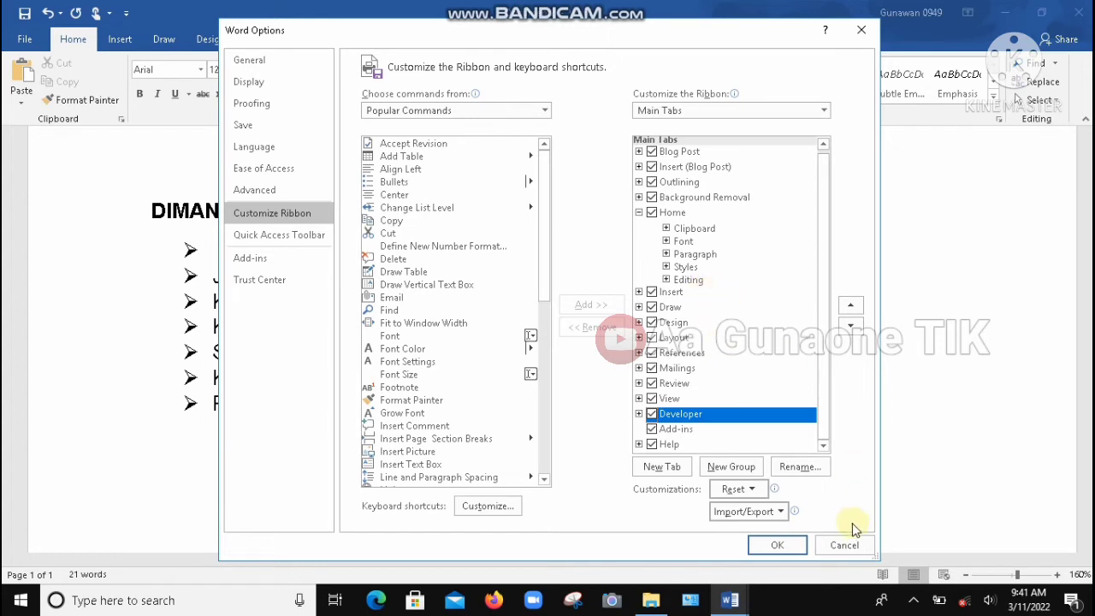
{"action": "left_click", "coordinate": [792, 545]}
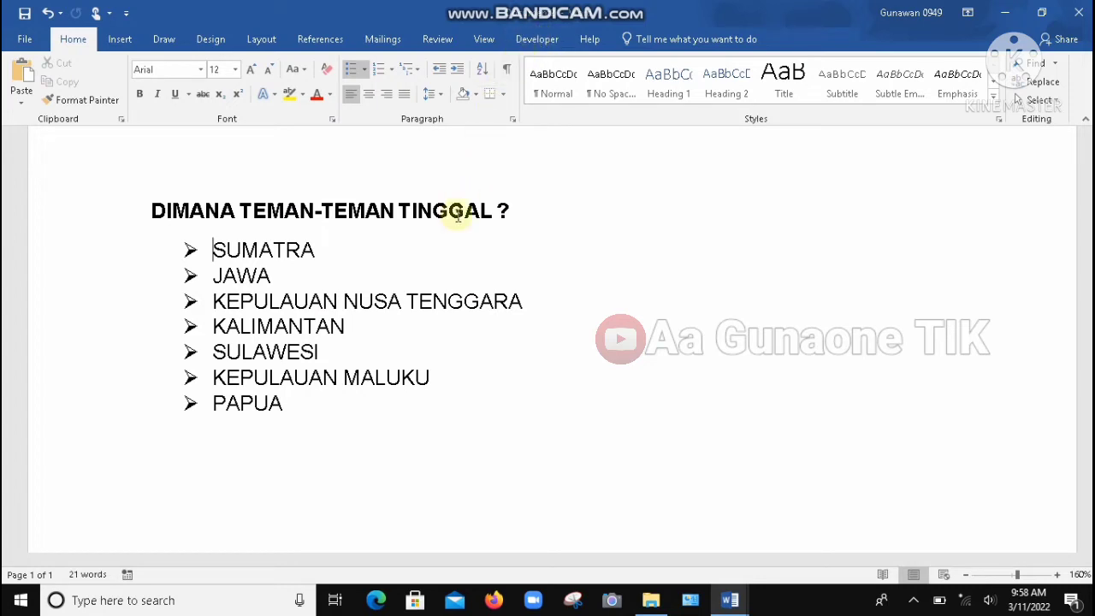
Remove the extra space before SUMATRA, insert a Check Box Content Control there, and open its Properties.
{"action": "left_click", "coordinate": [545, 40]}
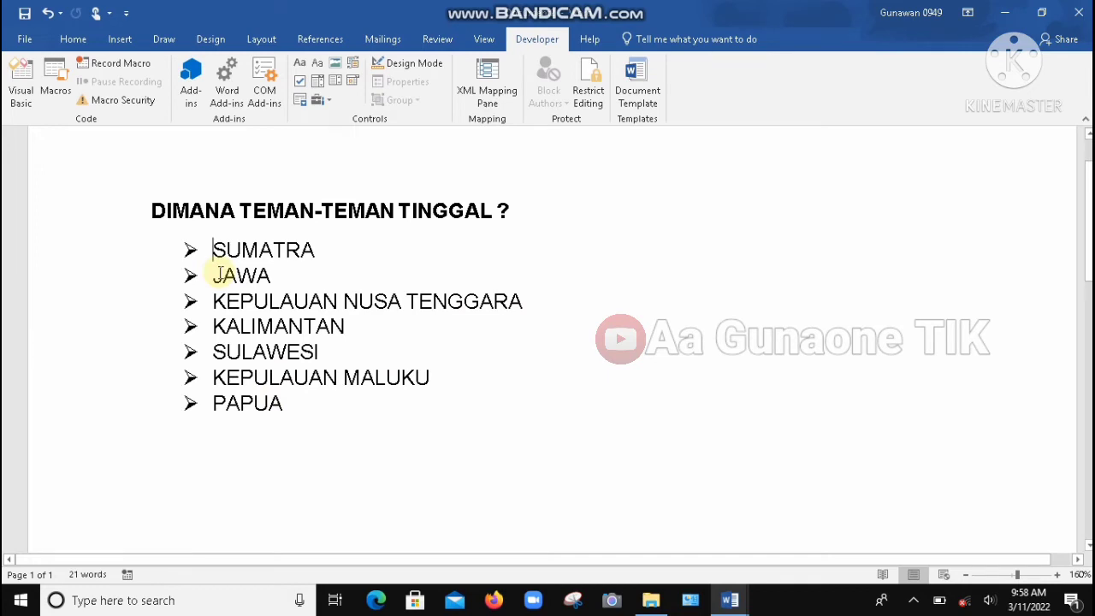
{"action": "key", "text": "ctrl+z"}
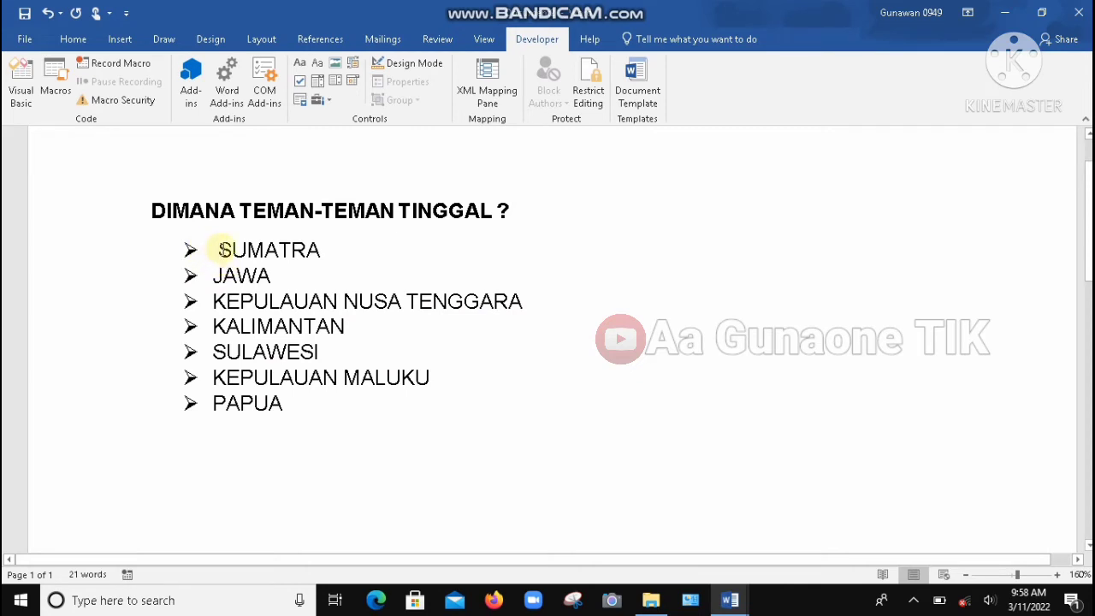
{"action": "key", "text": "BackSpace"}
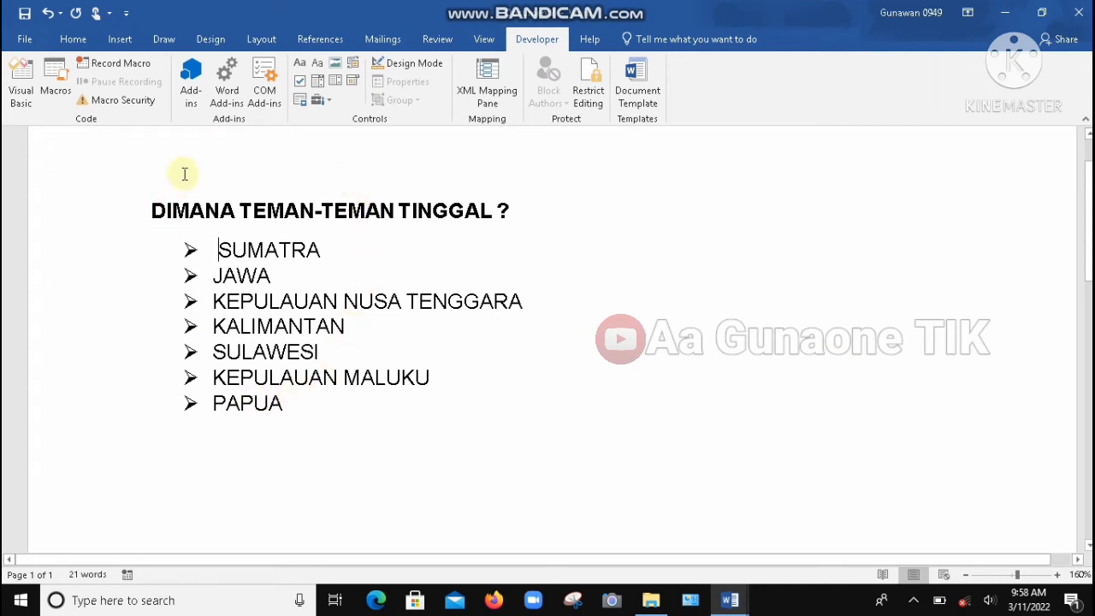
{"action": "left_click", "coordinate": [301, 82]}
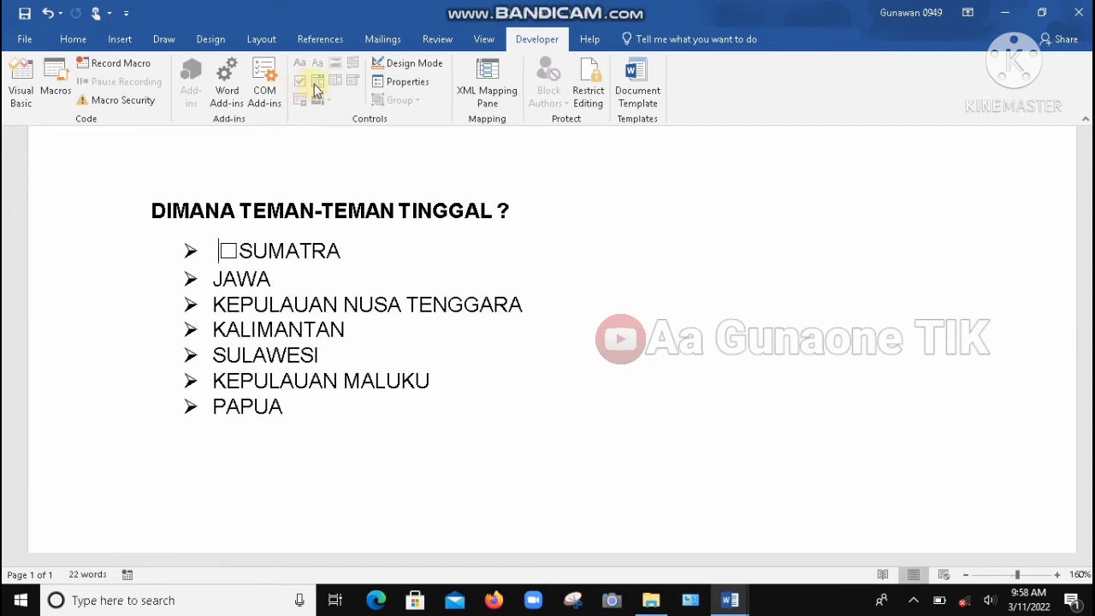
{"action": "left_click", "coordinate": [411, 86]}
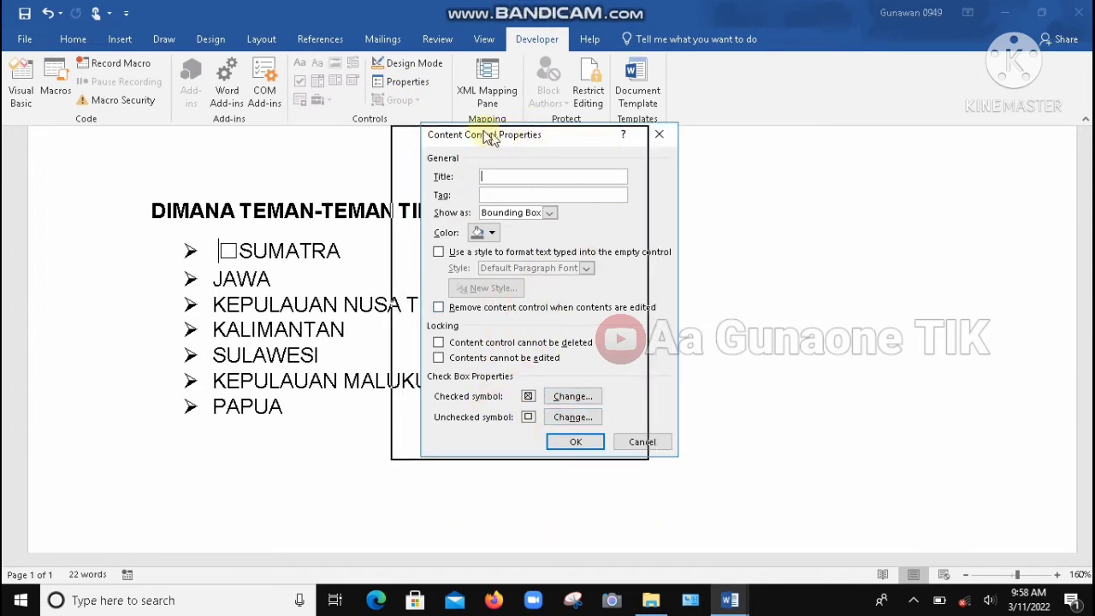
Make the Wingdings 2 boxed tick (code 82) the checkbox's checked symbol and close both dialogs.
{"action": "left_click_drag", "start_coordinate": [524, 137], "coordinate": [467, 135]}
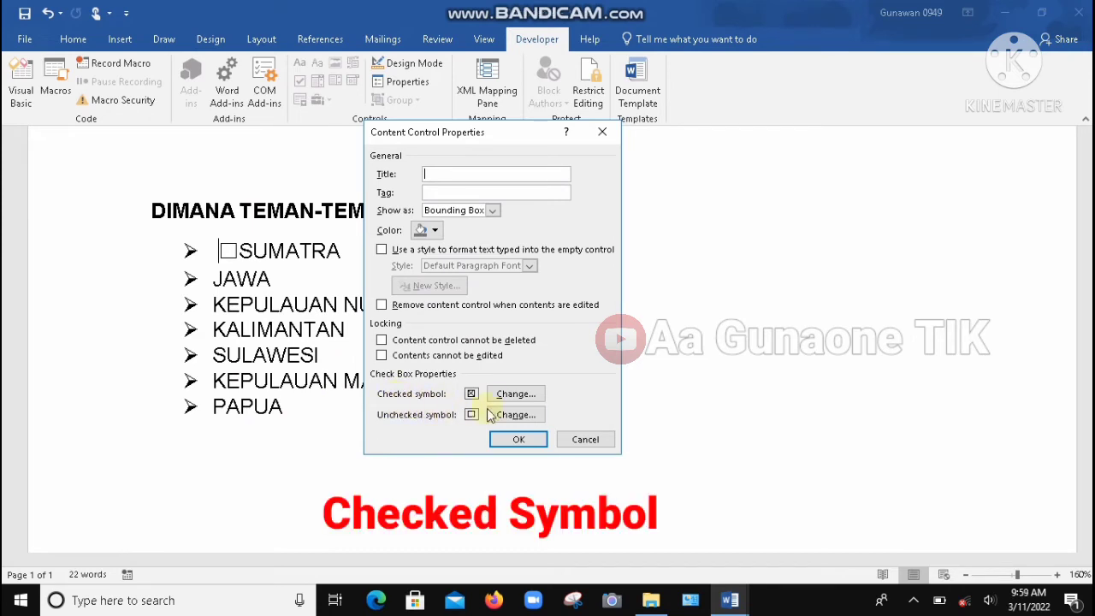
{"action": "left_click", "coordinate": [524, 396]}
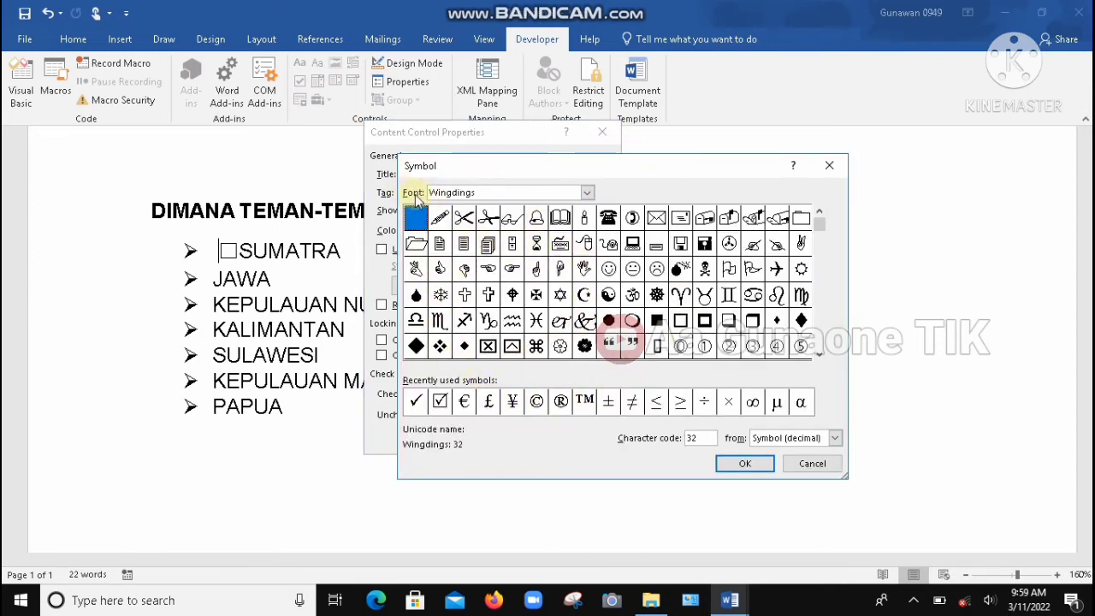
{"action": "left_click", "coordinate": [589, 194]}
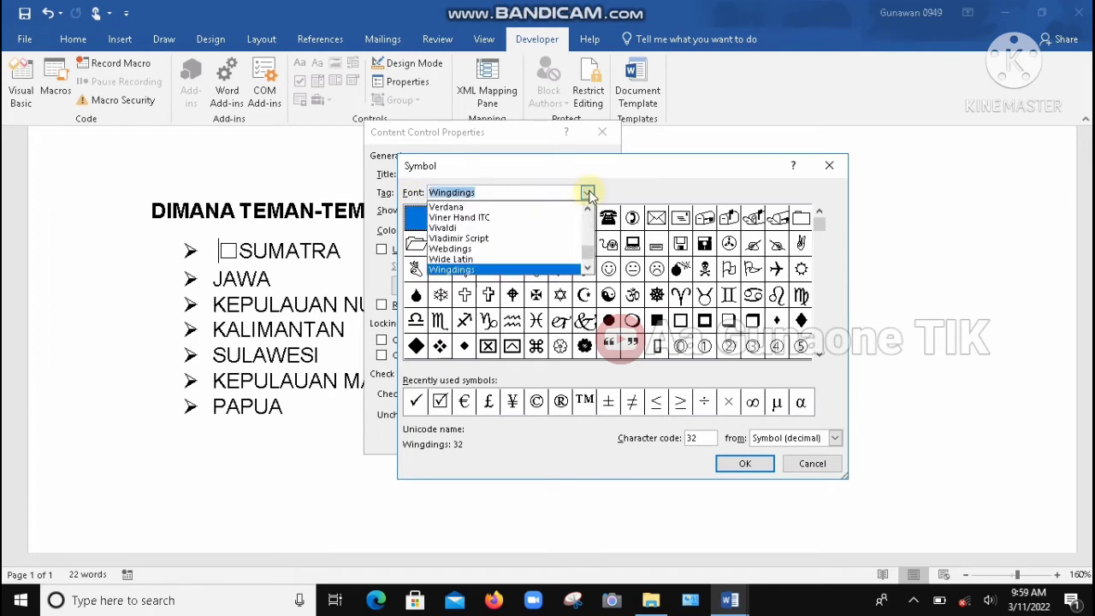
{"action": "mouse_move", "coordinate": [590, 254]}
{"action": "left_mouse_down"}
{"action": "mouse_move", "coordinate": [589, 238]}
{"action": "mouse_move", "coordinate": [589, 253]}
{"action": "left_mouse_up"}
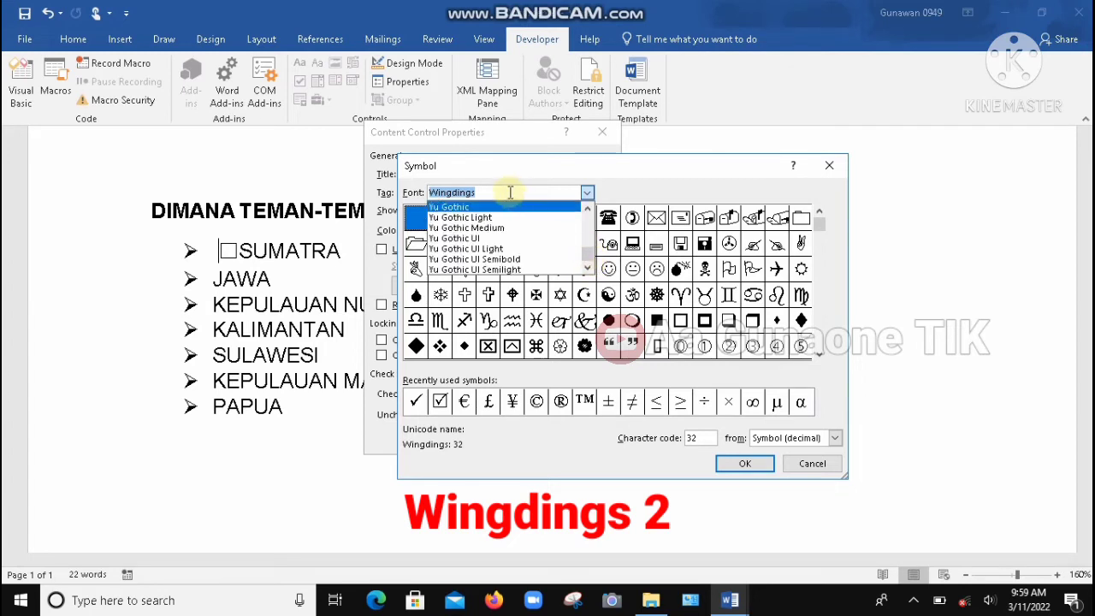
{"action": "type", "text": "w"}
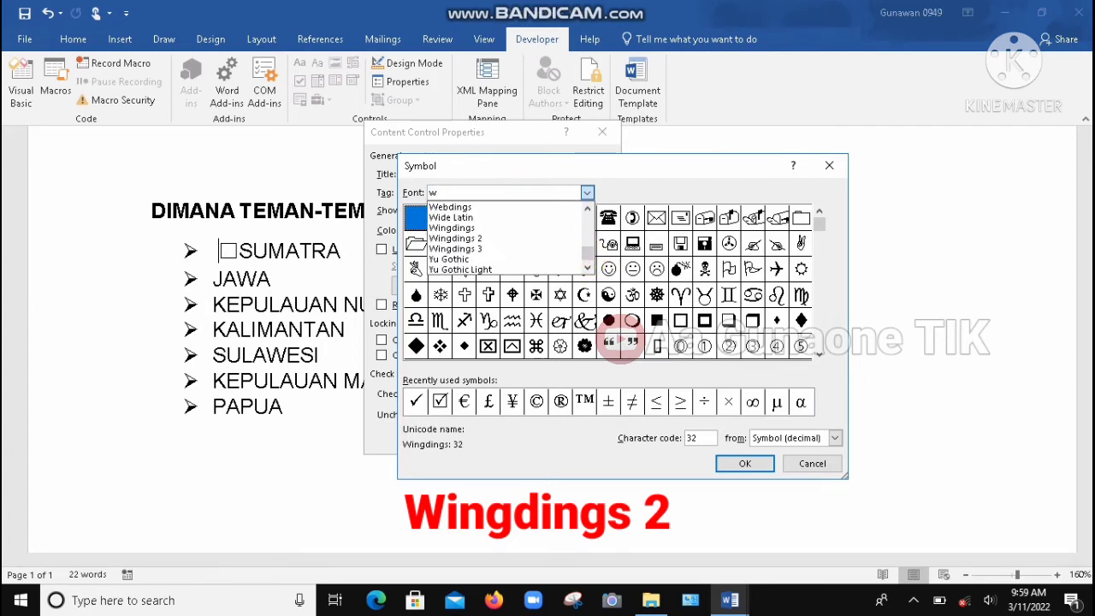
{"action": "type", "text": "ing"}
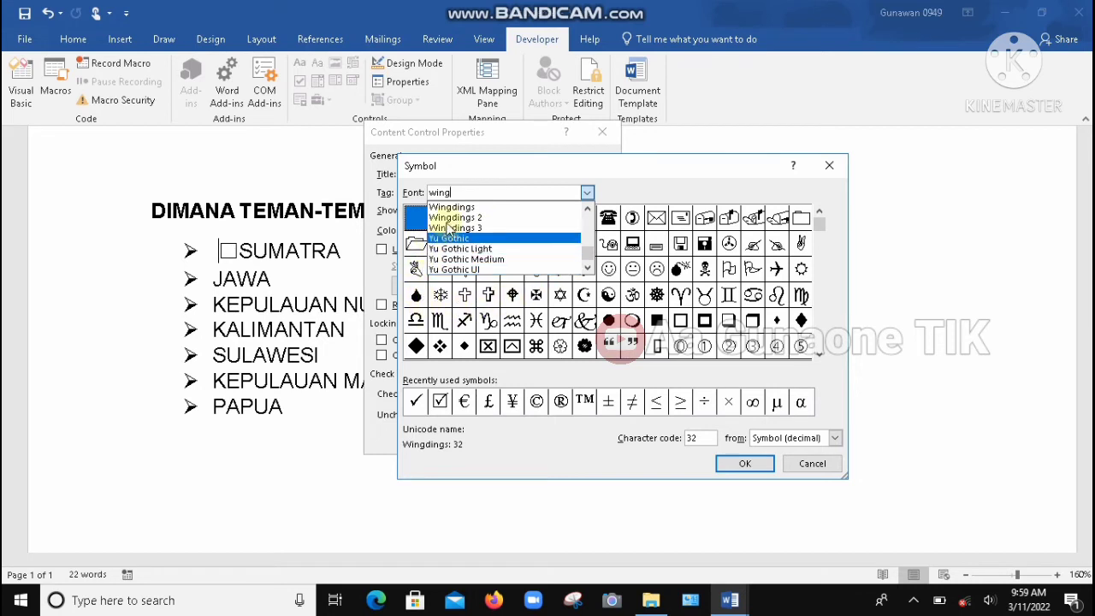
{"action": "left_click", "coordinate": [462, 217]}
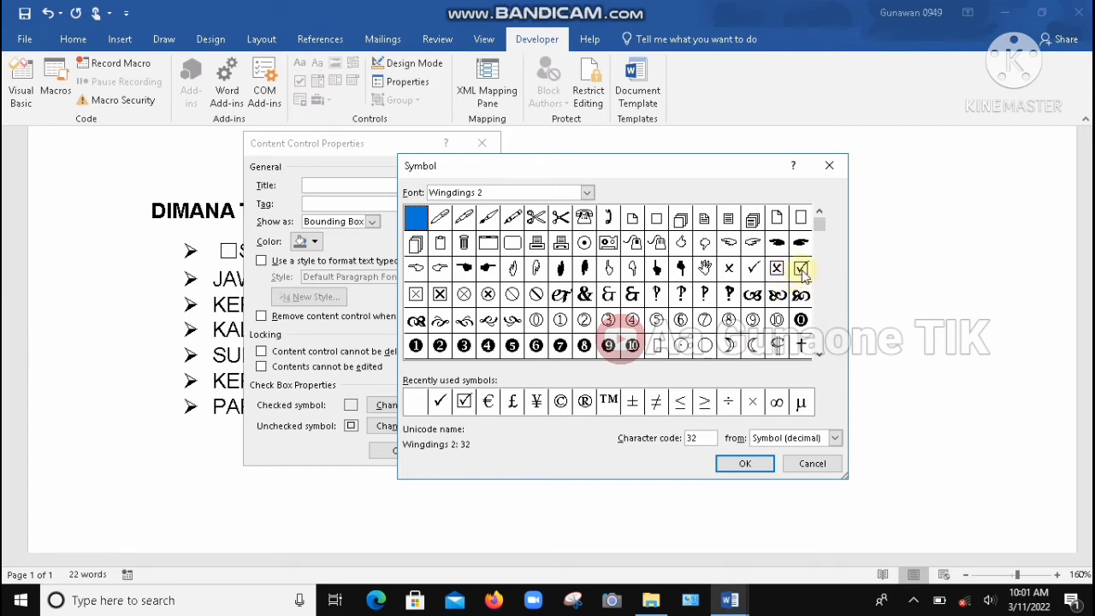
{"action": "left_click", "coordinate": [801, 269]}
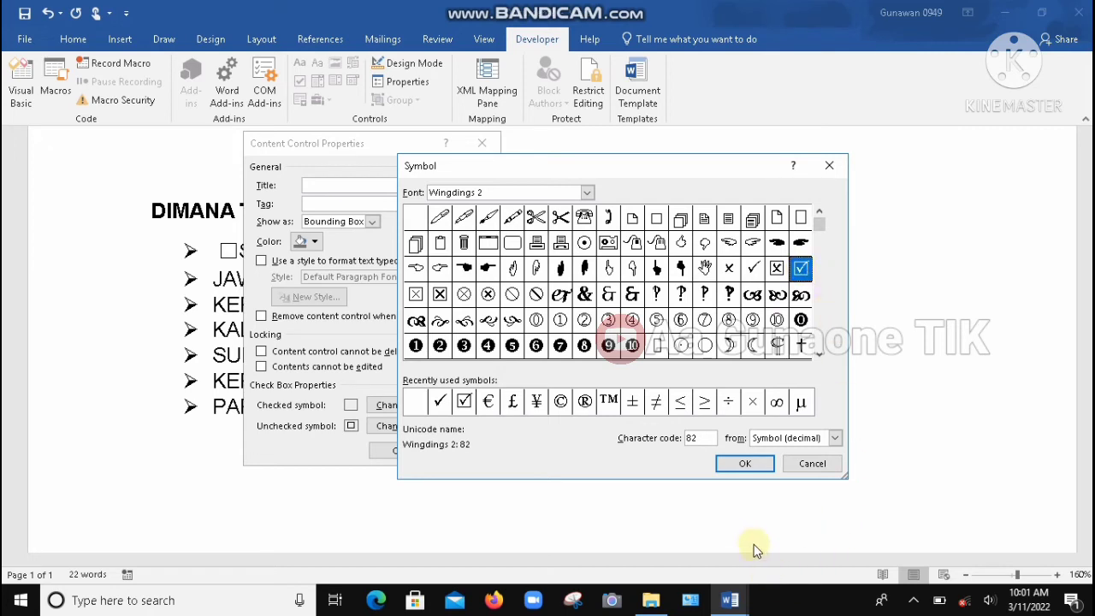
{"action": "left_click", "coordinate": [745, 464]}
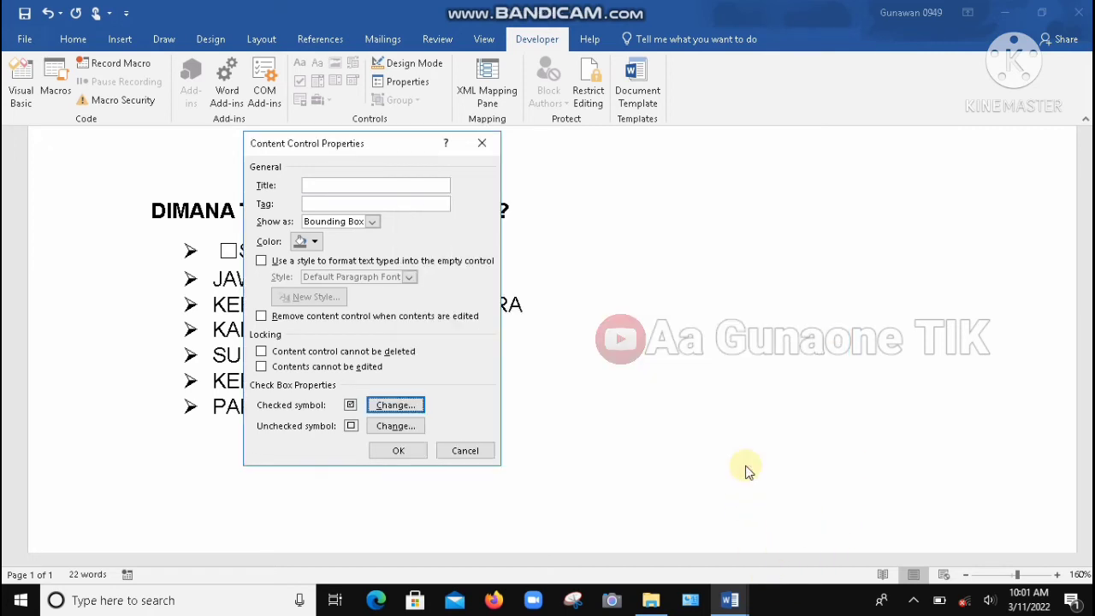
{"action": "left_click", "coordinate": [399, 452]}
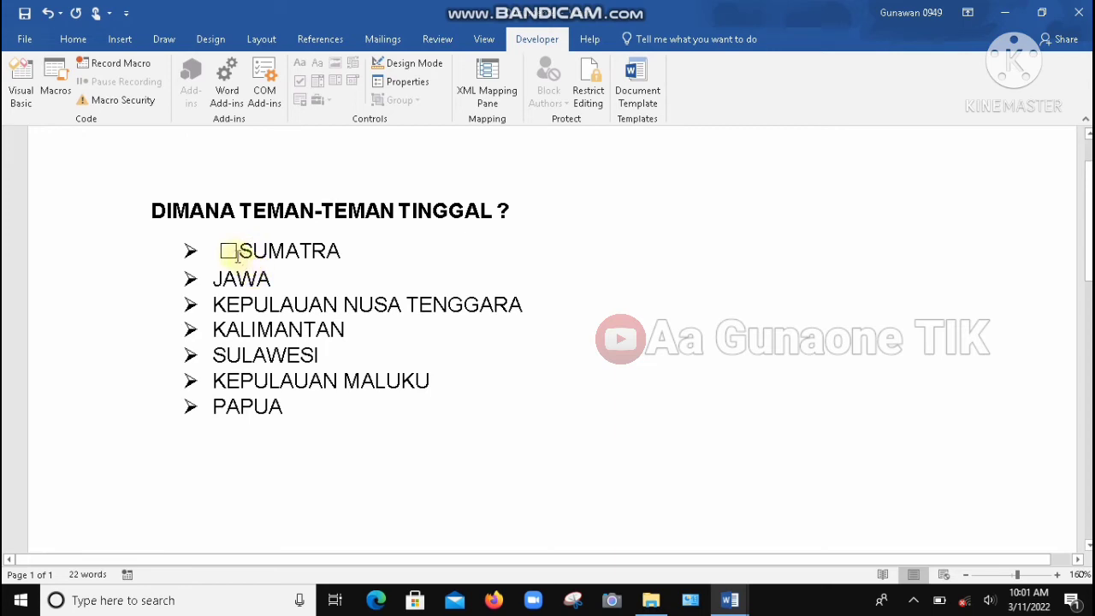
Test-tick the SUMATRA checkbox, untick and select it, then copy it.
{"action": "left_click", "coordinate": [228, 250]}
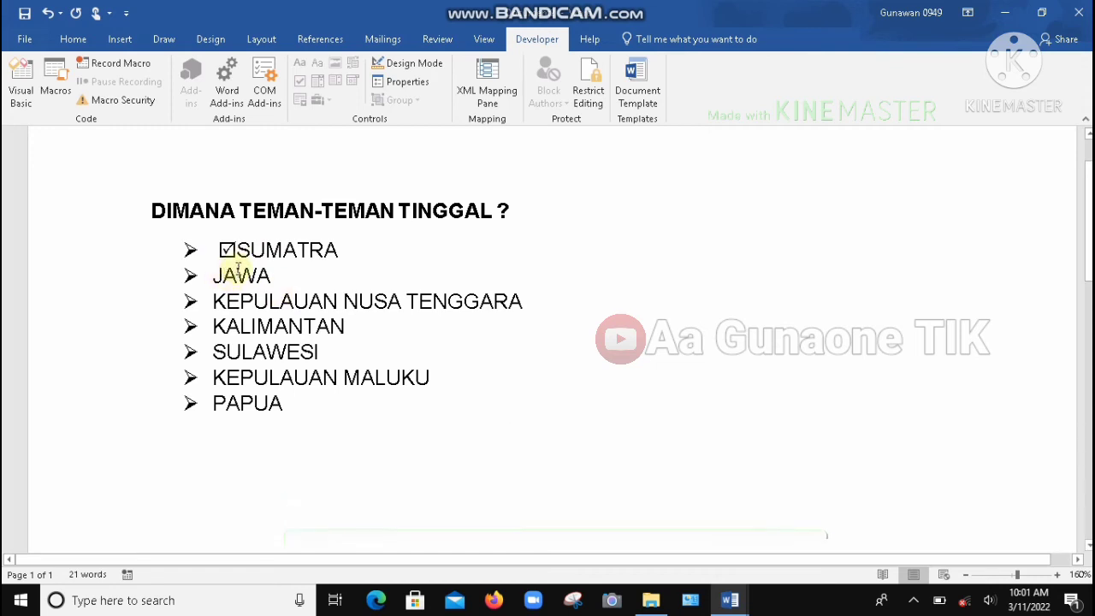
{"action": "left_click", "coordinate": [255, 251]}
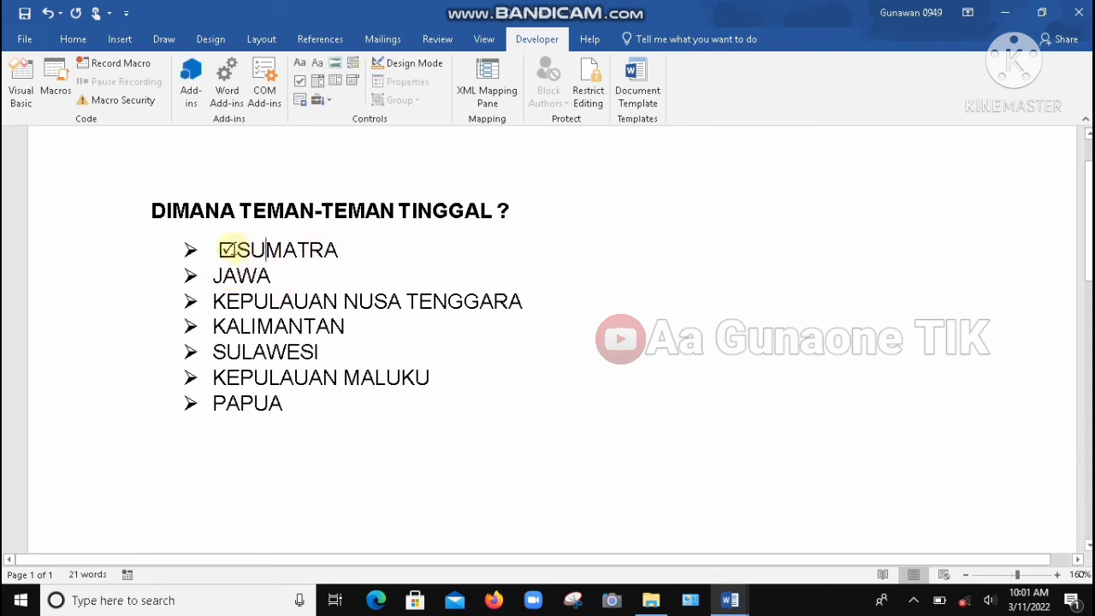
{"action": "left_click", "coordinate": [227, 249]}
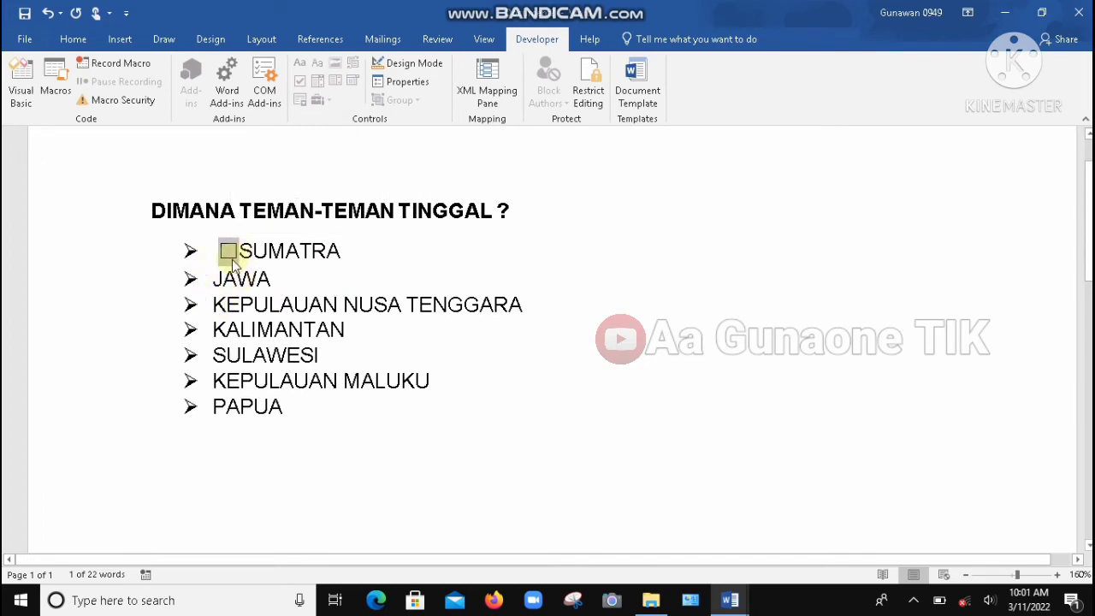
{"action": "key", "text": "ctrl+c"}
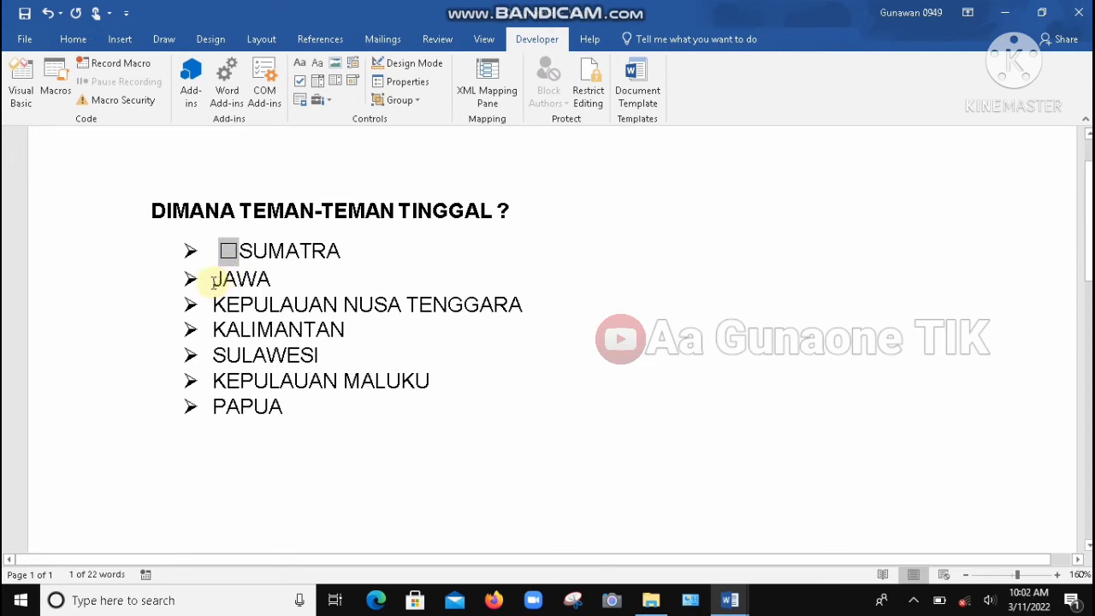
Paste the empty checkbox before JAWA, KEPULAUAN NUSA TENGGARA, KALIMANTAN, SULAWESI, KEPULAUAN MALUKU and PAPUA.
{"action": "left_click", "coordinate": [214, 282]}
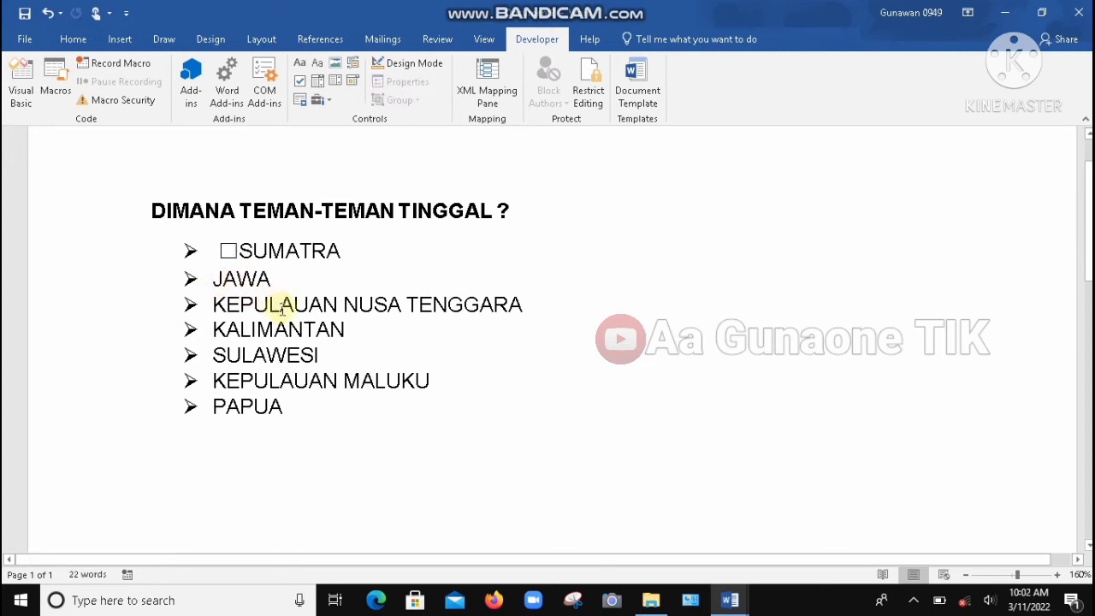
{"action": "key", "text": "ctrl+v"}
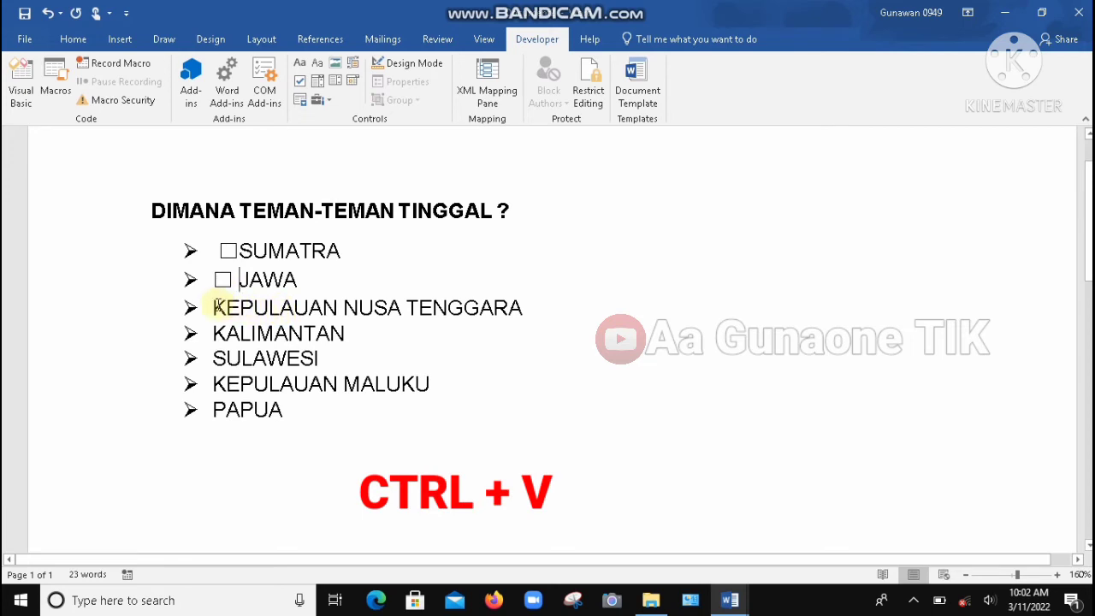
{"action": "left_click", "coordinate": [214, 308]}
{"action": "key", "text": "ctrl+v"}
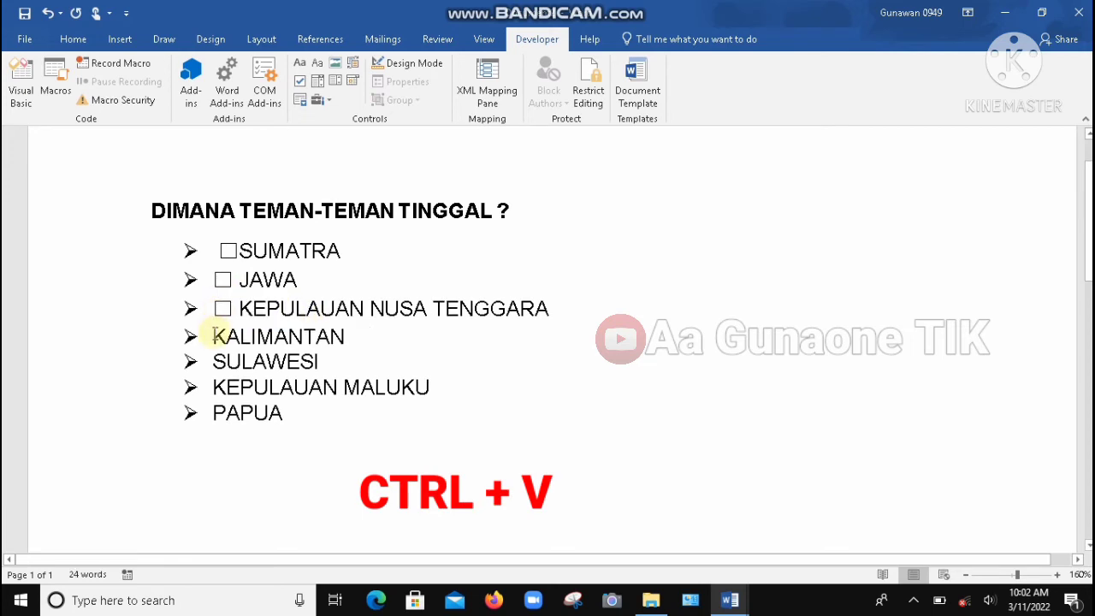
{"action": "left_click", "coordinate": [218, 338]}
{"action": "key", "text": "ctrl+v"}
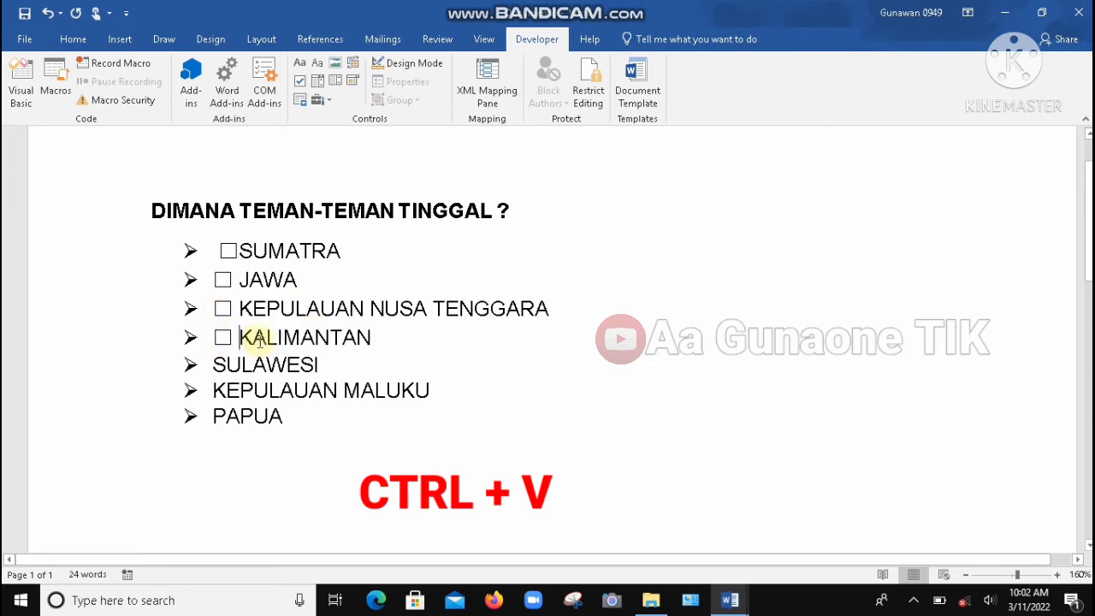
{"action": "left_click", "coordinate": [214, 365]}
{"action": "key", "text": "ctrl+v"}
{"action": "left_click", "coordinate": [212, 396]}
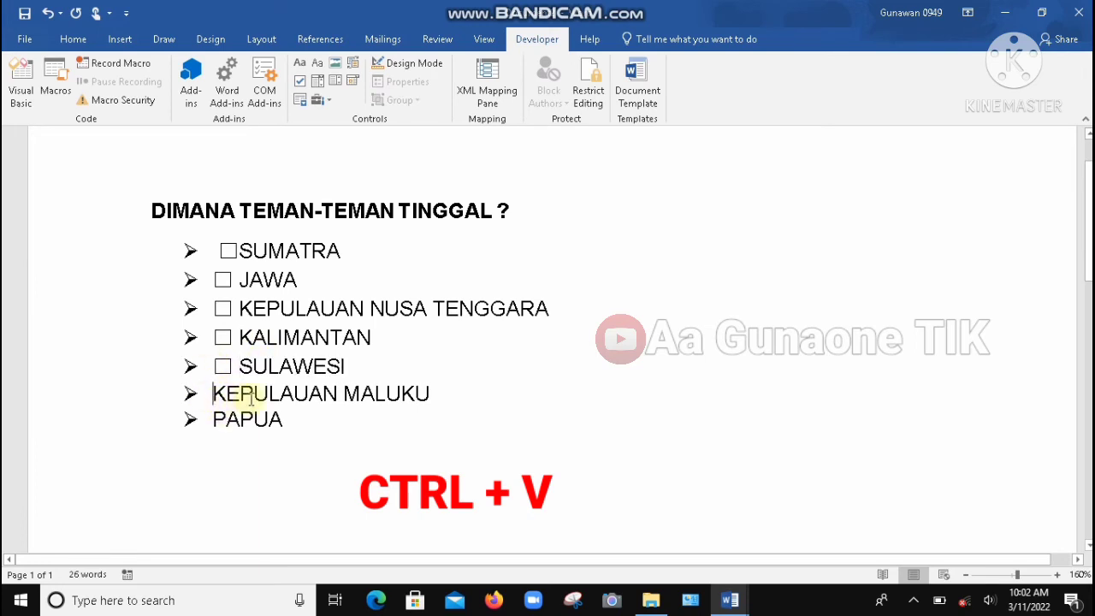
{"action": "key", "text": "ctrl+v"}
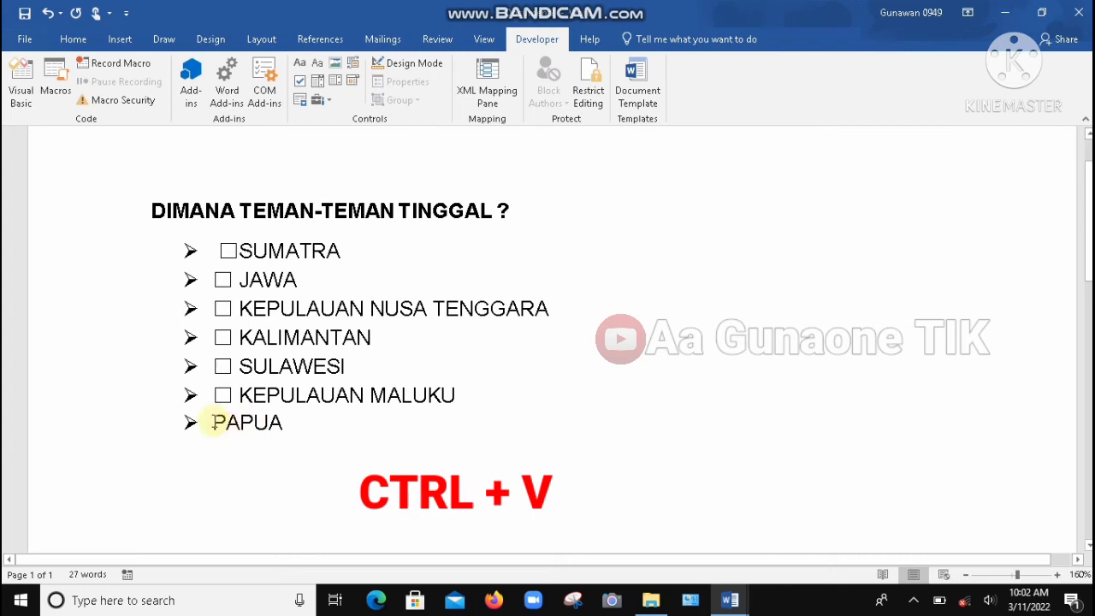
{"action": "key", "text": "ctrl+v"}
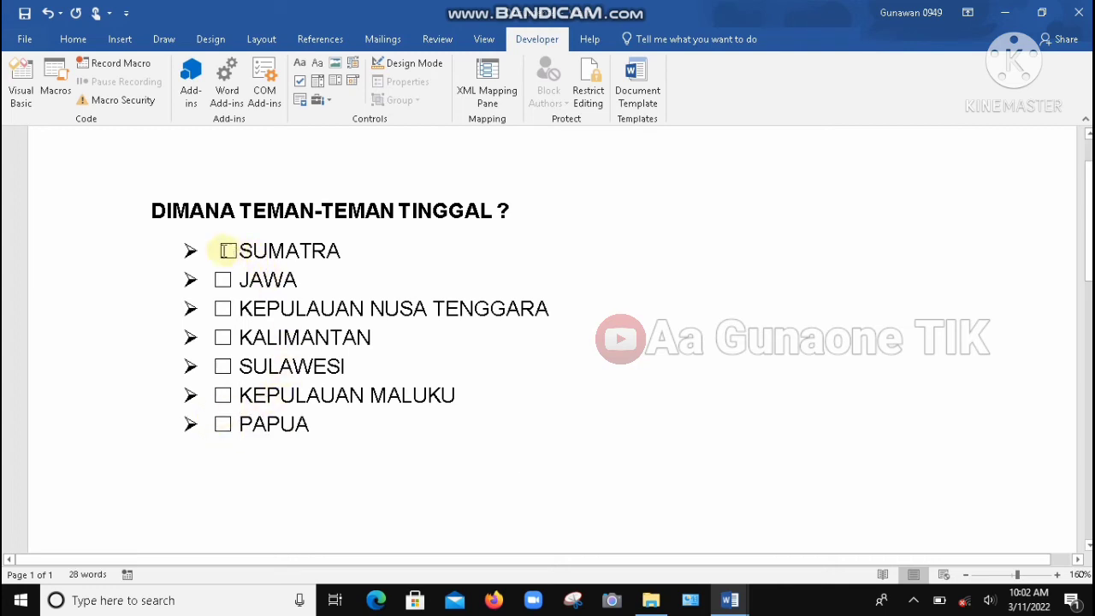
{"action": "left_click", "coordinate": [300, 280]}
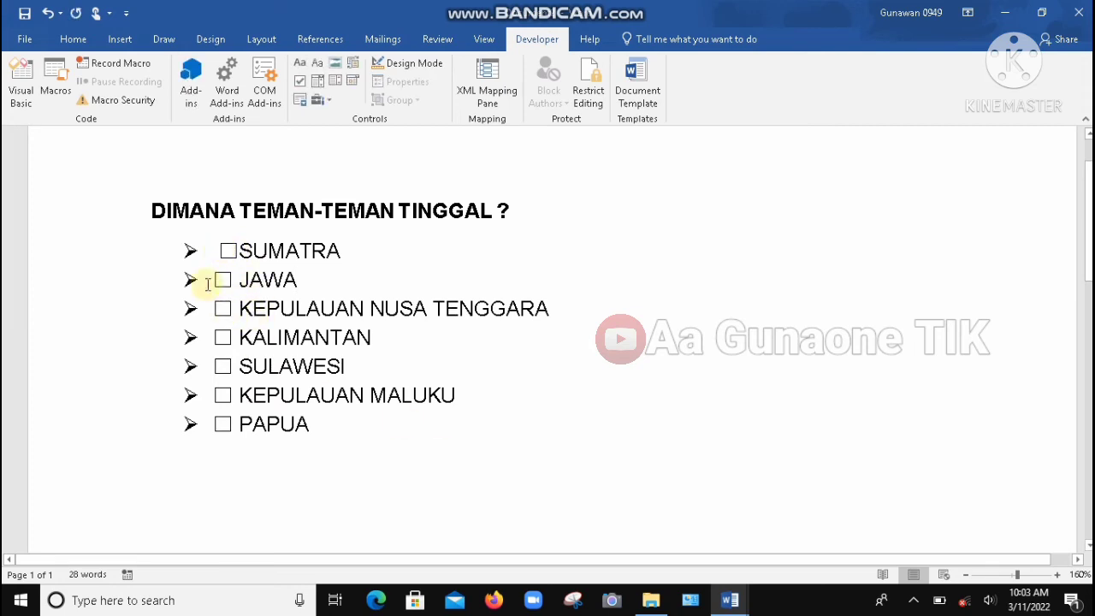
Tick the checkboxes before JAWA, KALIMANTAN and SULAWESI.
{"action": "left_click", "coordinate": [357, 248]}
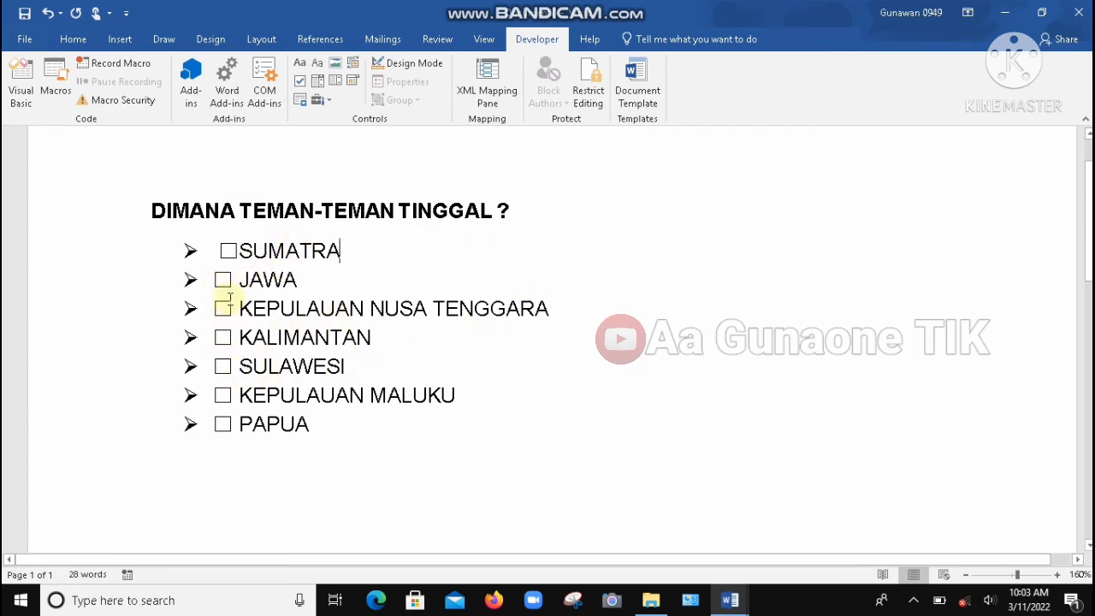
{"action": "left_click", "coordinate": [222, 278]}
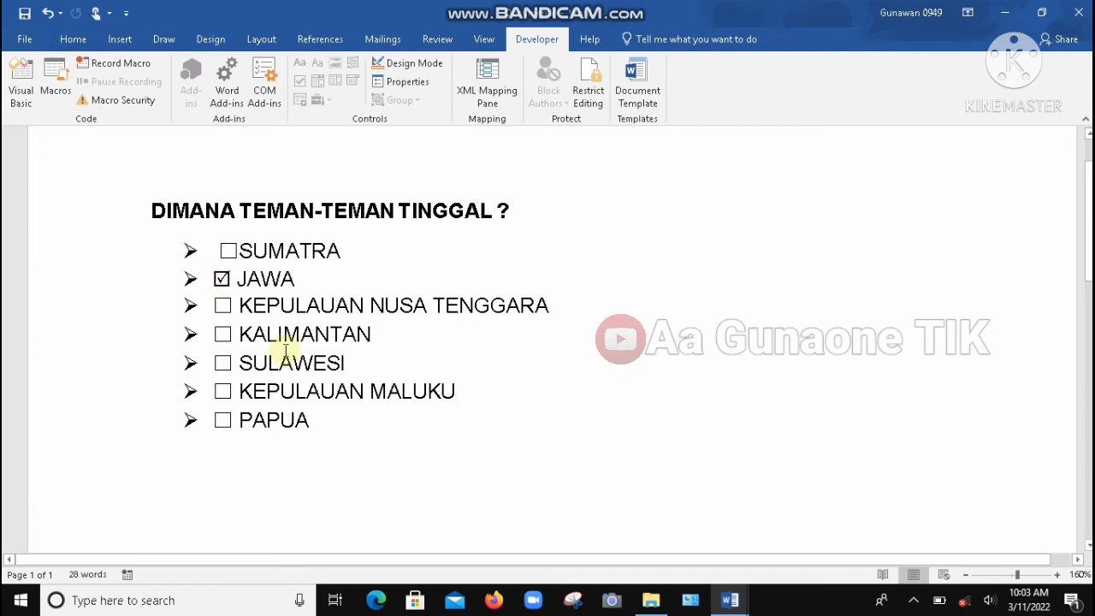
{"action": "left_click", "coordinate": [223, 335]}
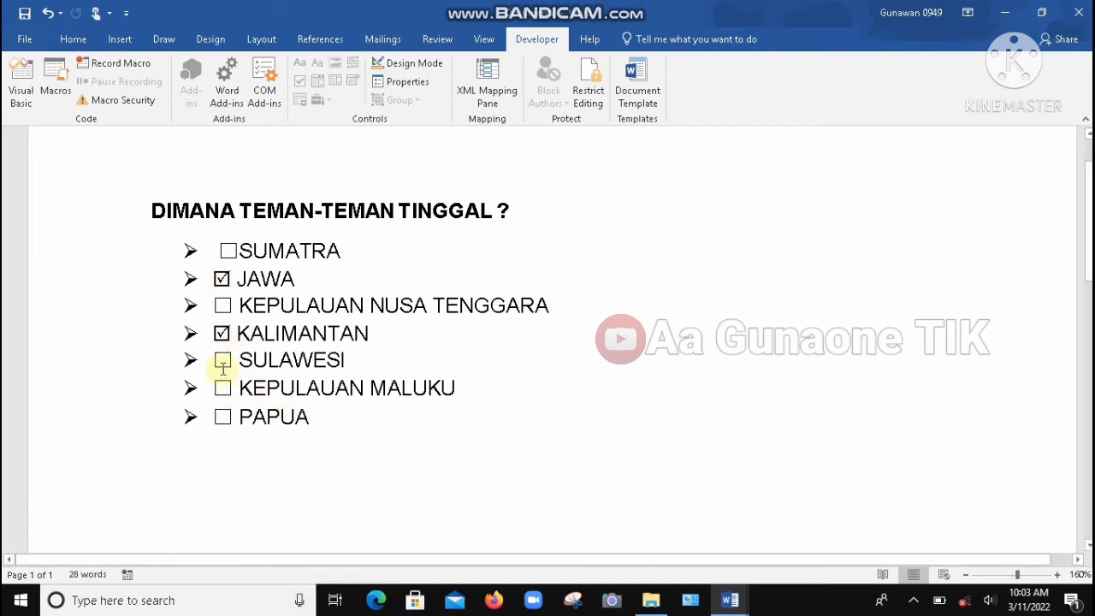
{"action": "left_click", "coordinate": [223, 361]}
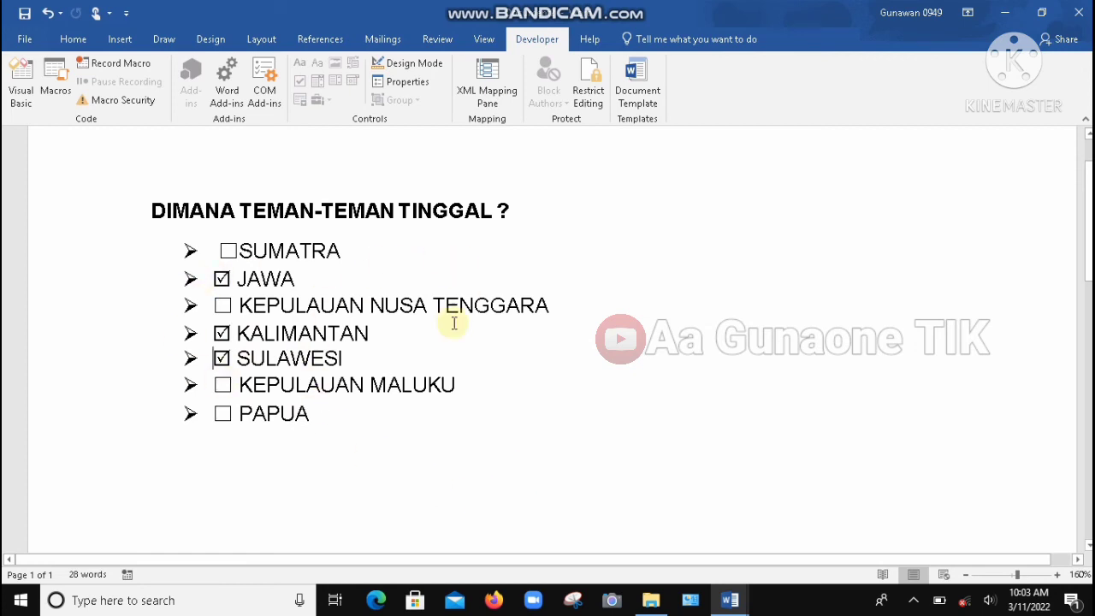